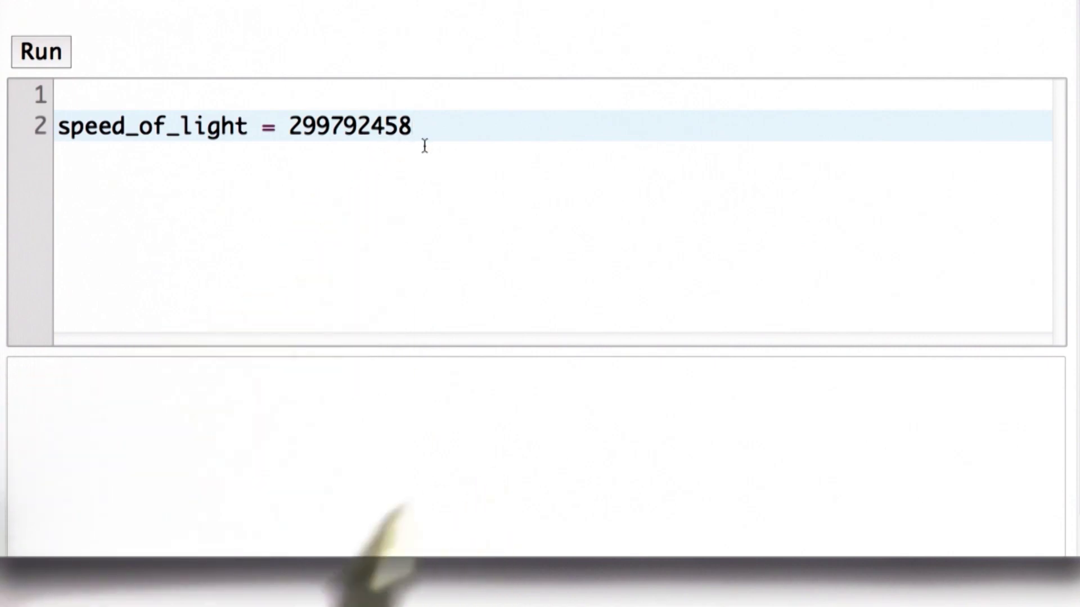
{"action": "key", "text": "Return"}
{"action": "type", "text": "print speed_of_light"}
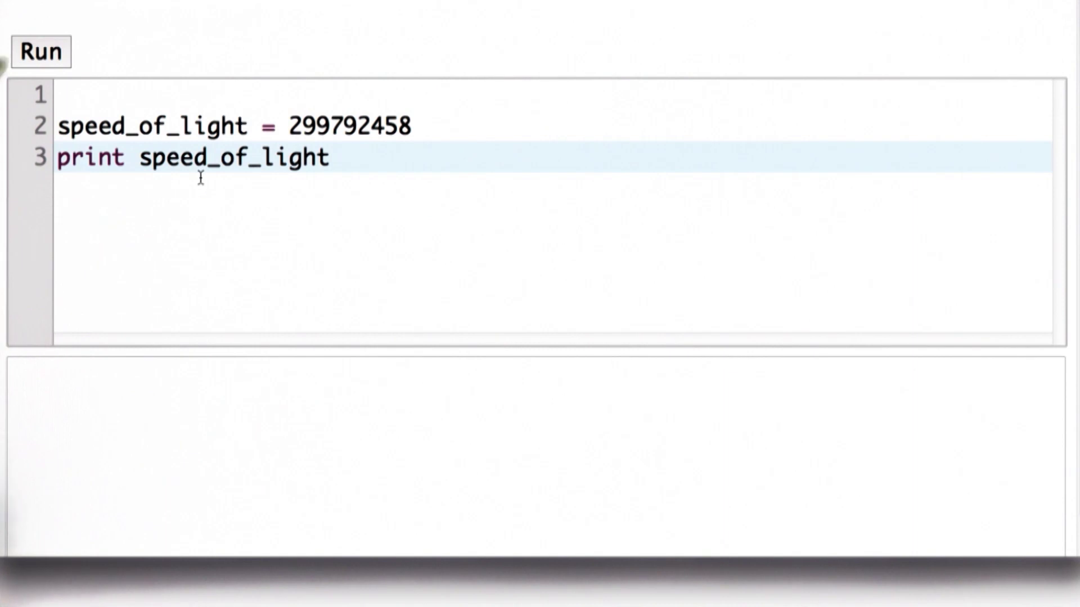
{"action": "left_click", "coordinate": [60, 67]}
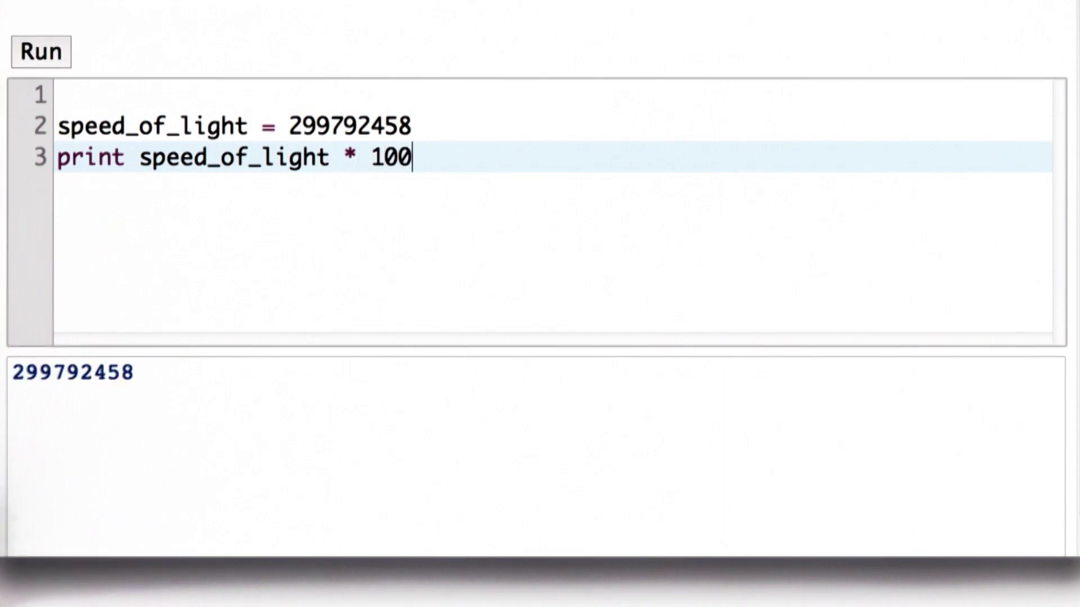
{"action": "left_click", "coordinate": [59, 65]}
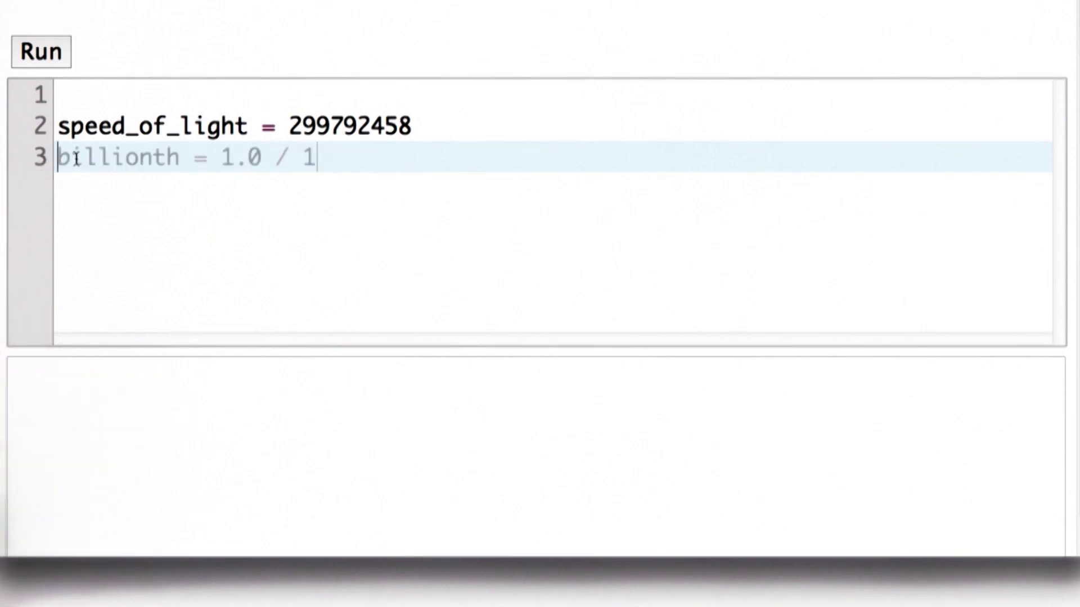
{"action": "type", "text": "000000000"}
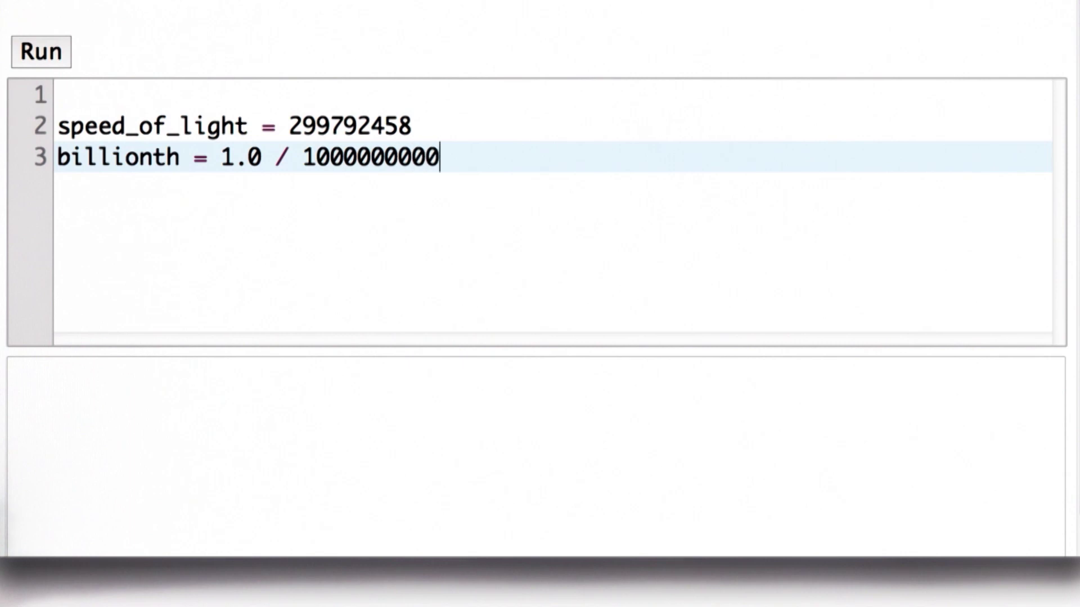
{"action": "key", "text": "Return"}
{"action": "type", "text": "nanostick = spp"}
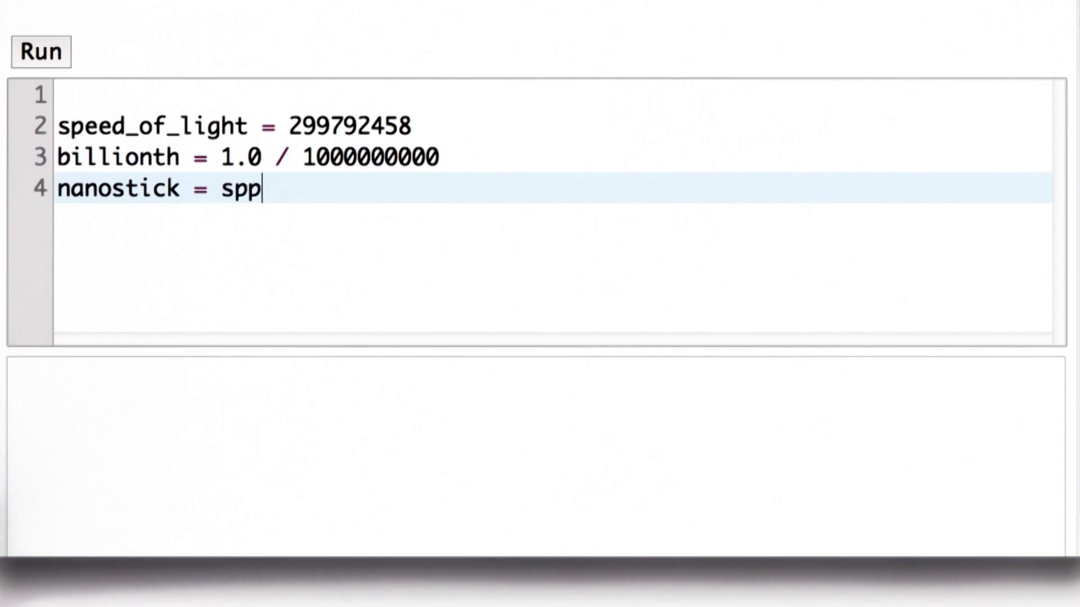
{"action": "key", "text": "BackSpace"}
{"action": "type", "text": "eed_of_light * billionth * 100"}
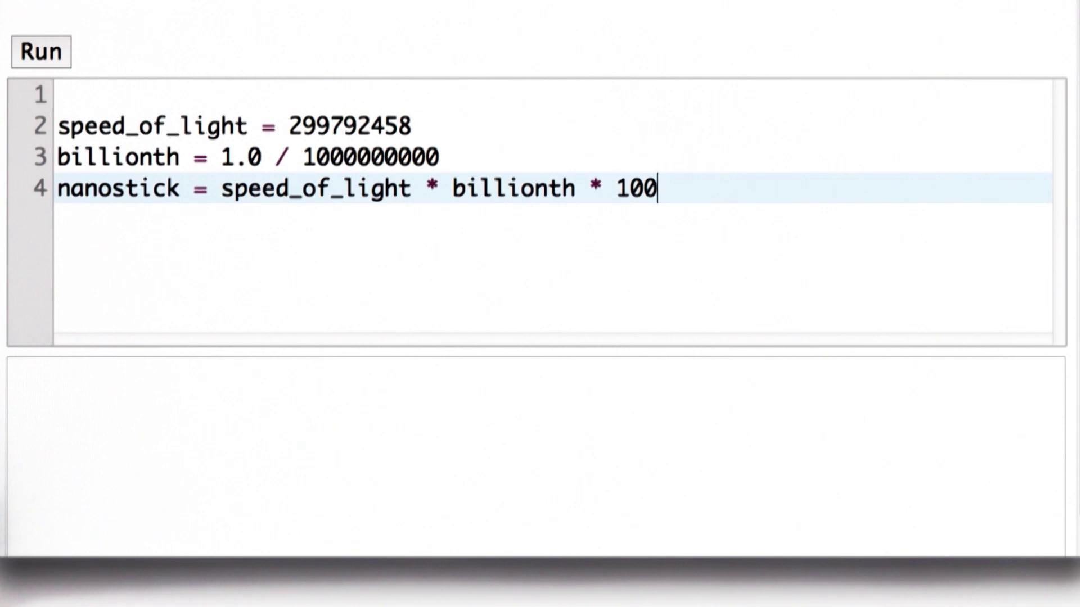
{"action": "key", "text": "Return"}
{"action": "type", "text": "pri"}
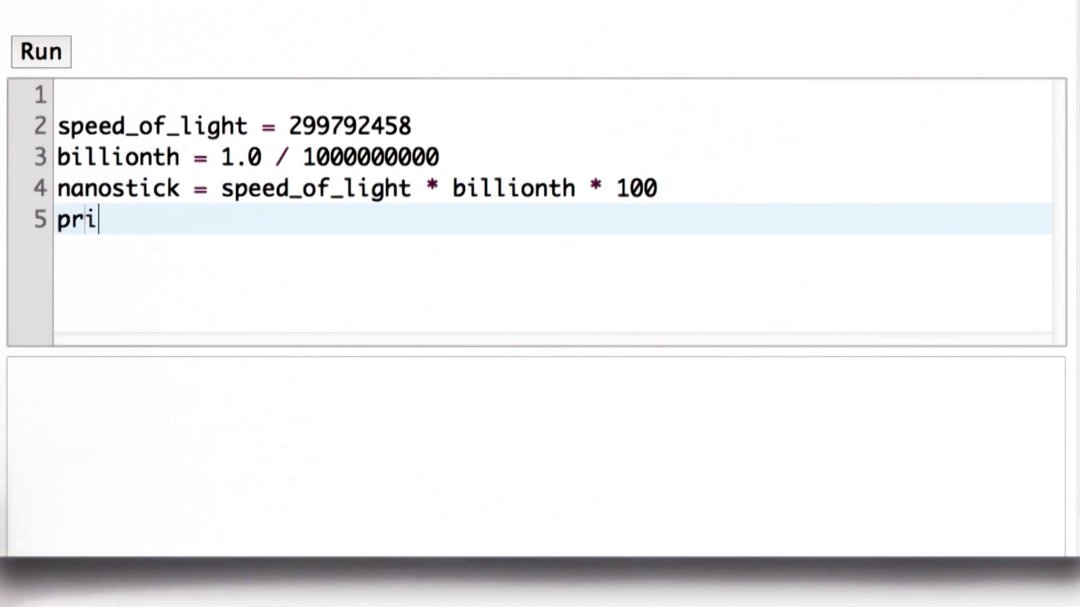
{"action": "type", "text": "nt nanostick"}
- Run print nanostick, producing output 29.9792458
{"action": "left_click", "coordinate": [56, 55]}
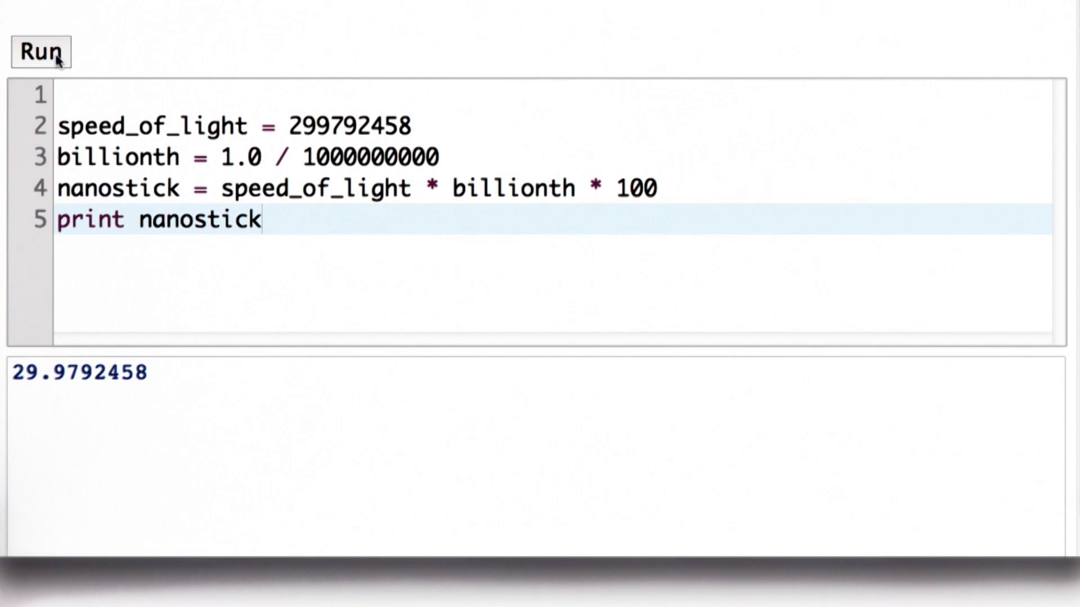